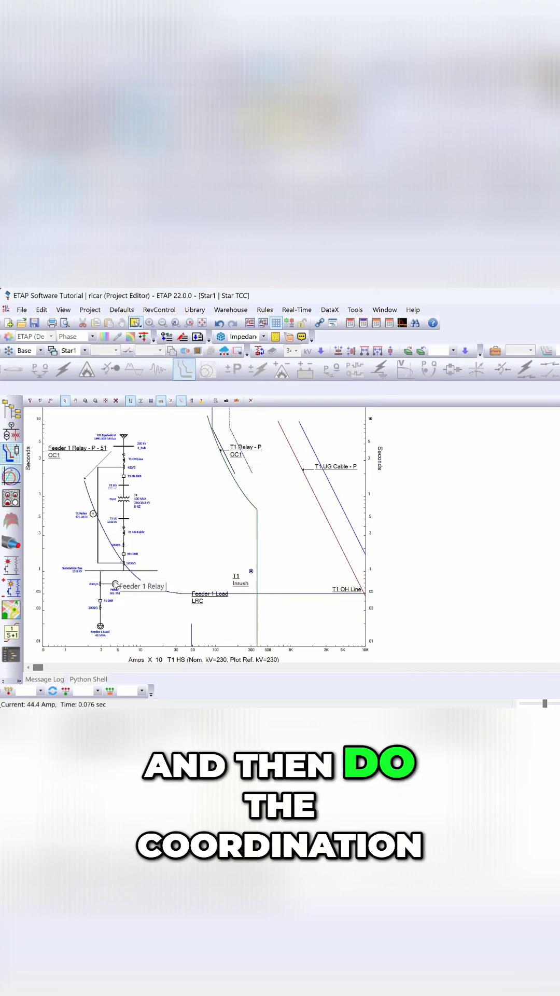
Drag the one-line diagram inset higher on the Star TCC plot to reveal the transformer.
left_click_drag(115, 584, 98, 619)
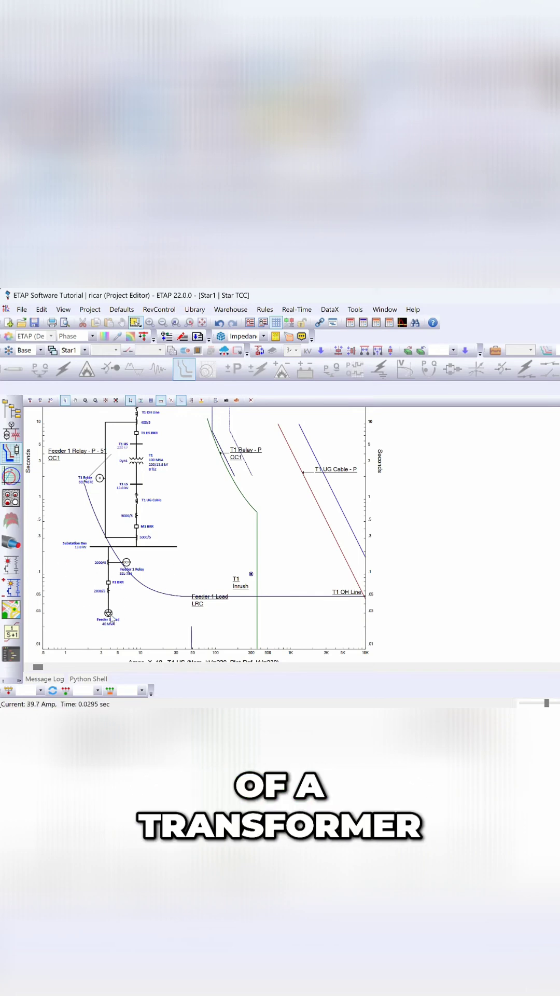
Open the Feeder 1 Load editor to read its 1673 A nameplate load current.
double_click(109, 614)
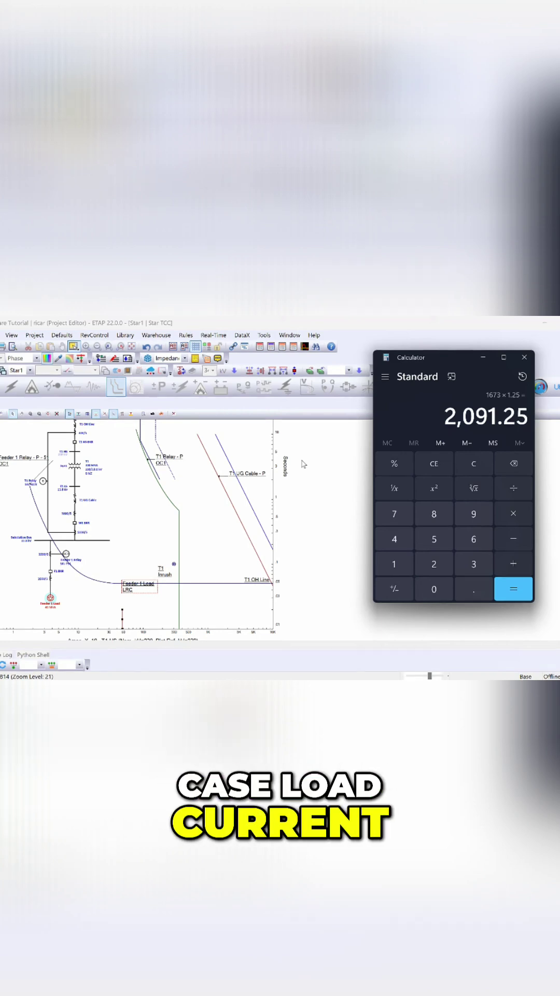
Begin dividing the 2,091.25 A result (1673 × 1.25) in Calculator.
key("slash")
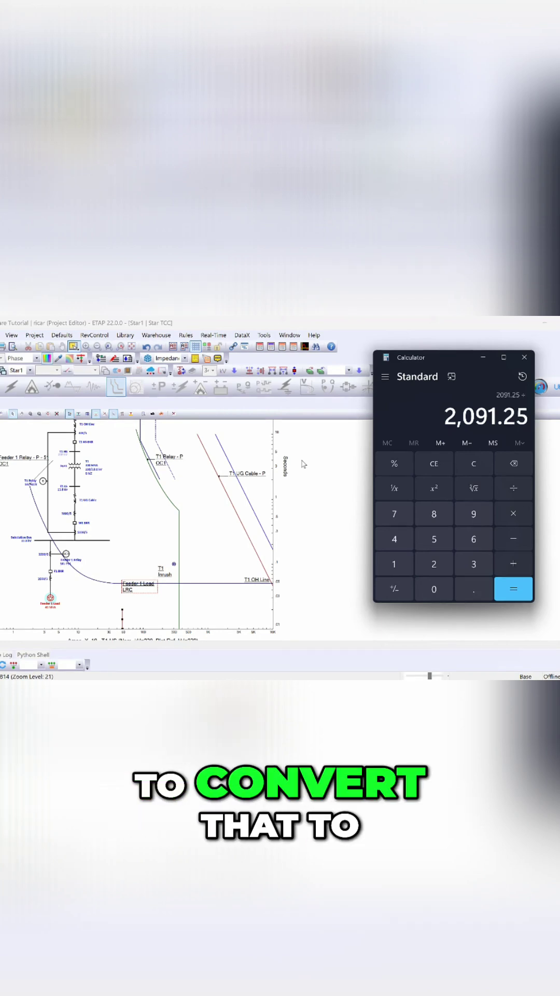